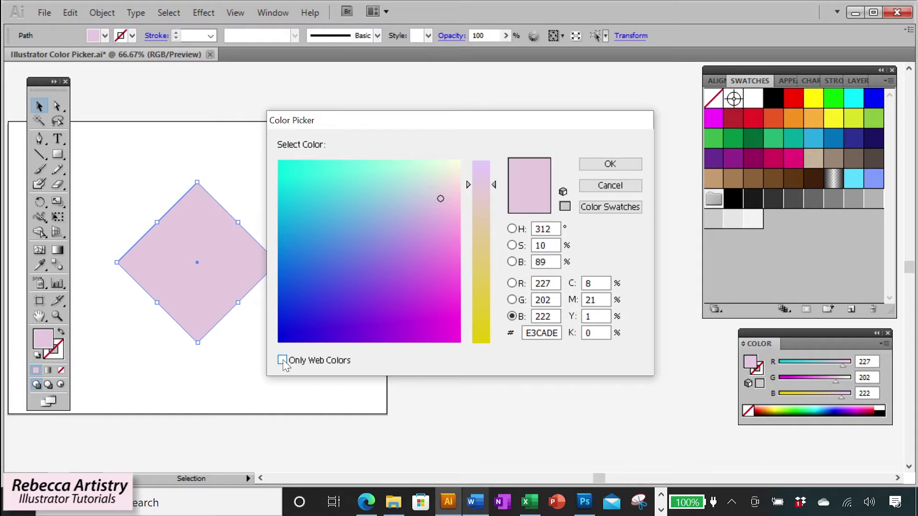
# Preview the Only Web Colors palette in the Color Picker and switch to its color swatches list.
pyautogui.click(282, 360)
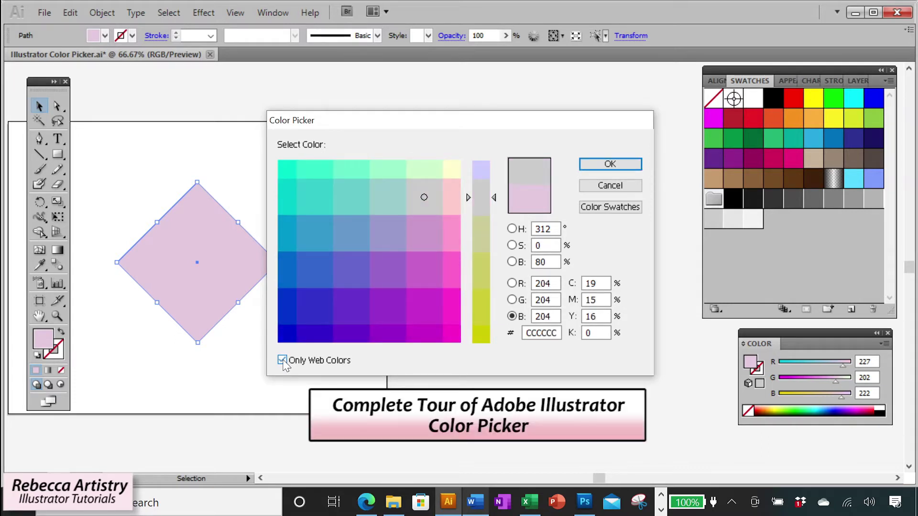
pyautogui.click(282, 361)
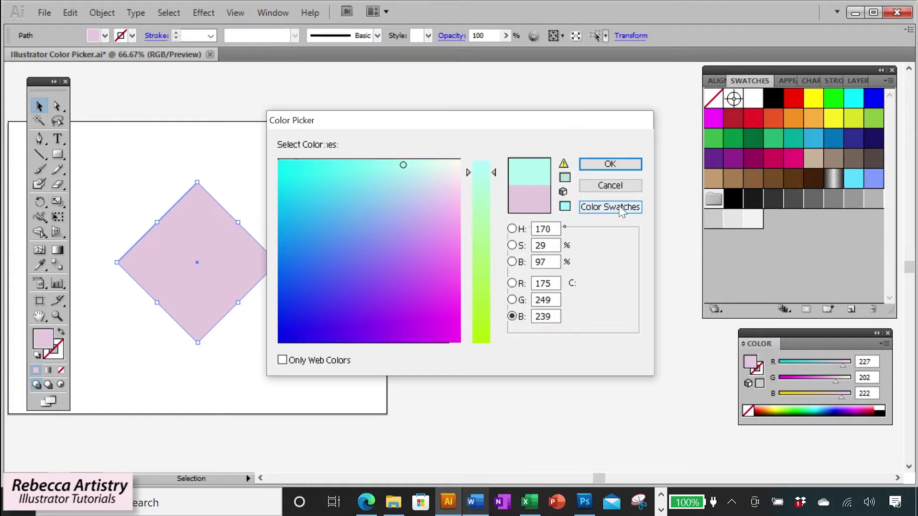
pyautogui.click(616, 208)
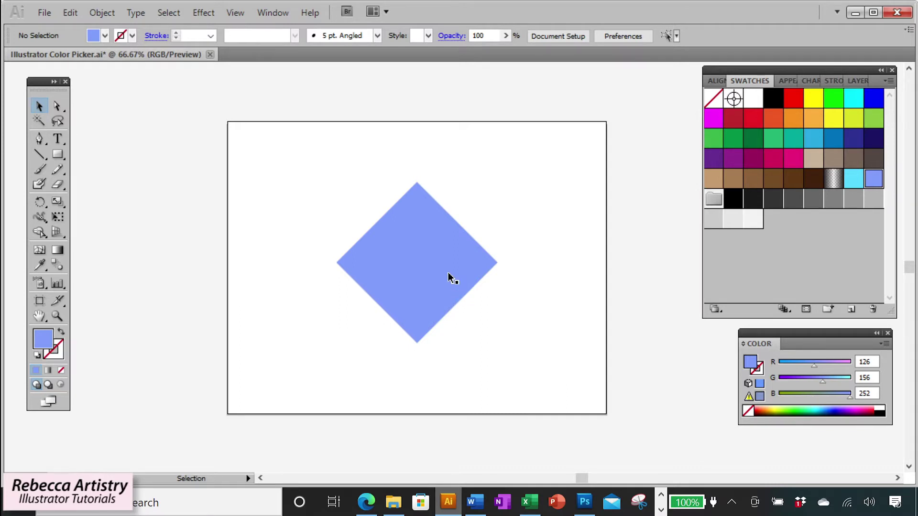
# Open the Color Picker for the blue diamond's fill and place the dialog beside the shape.
pyautogui.click(424, 231)
pyautogui.moveTo(583, 478); pyautogui.dragTo(602, 476)
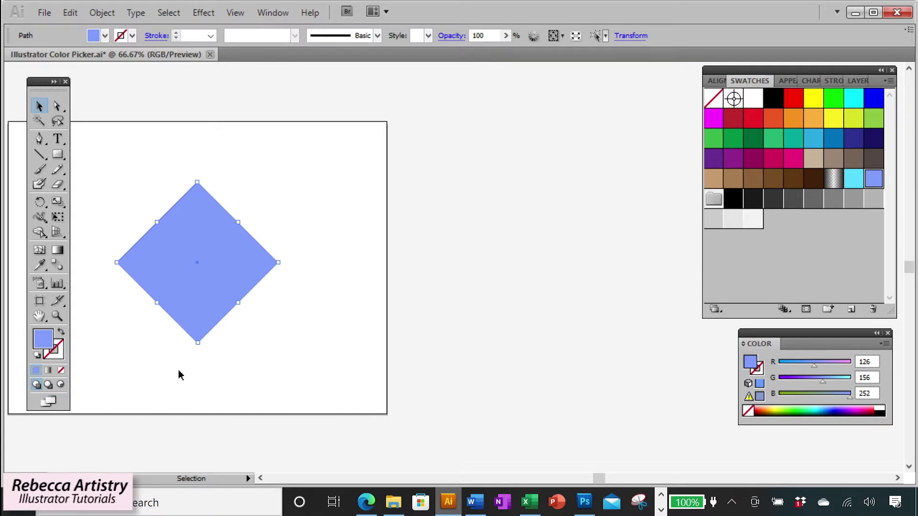
pyautogui.doubleClick(45, 340)
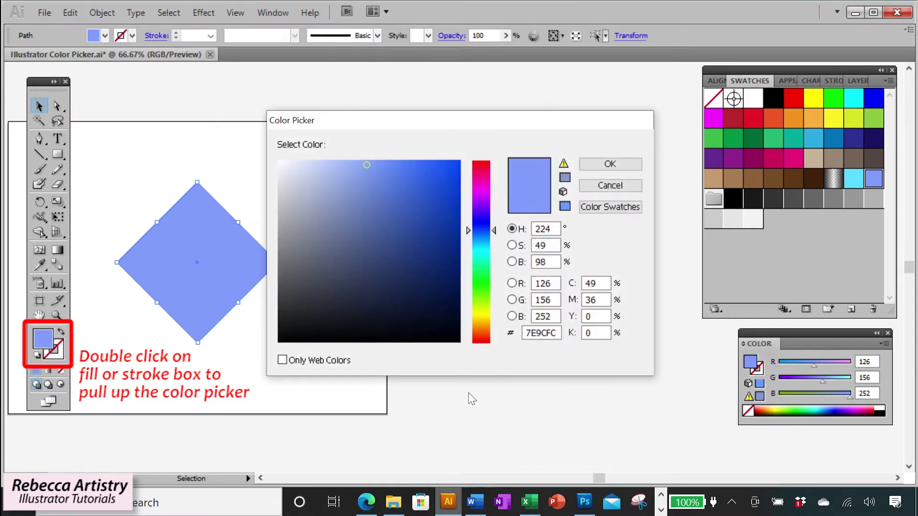
pyautogui.moveTo(413, 122); pyautogui.dragTo(440, 129)
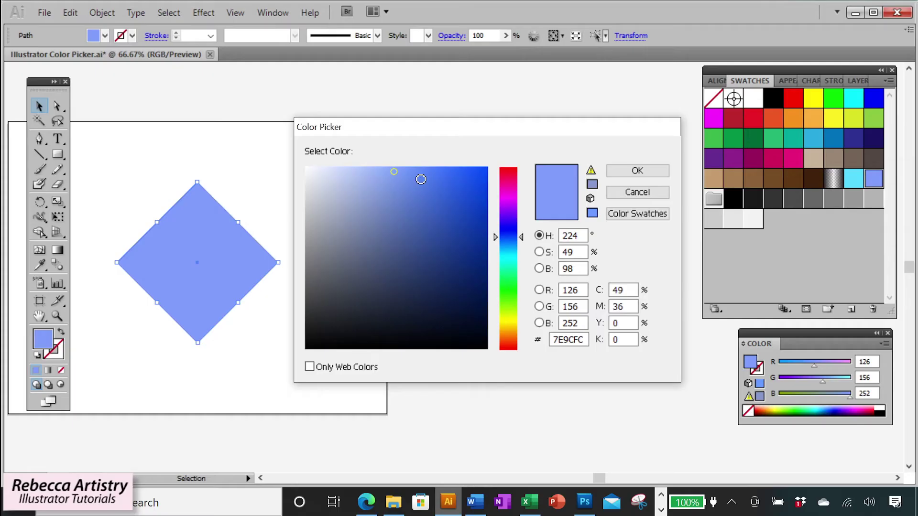
# Try out light and dark blue shades across the color field, ending on 2D60E0.
pyautogui.click(436, 175)
pyautogui.click(436, 220)
pyautogui.click(423, 266)
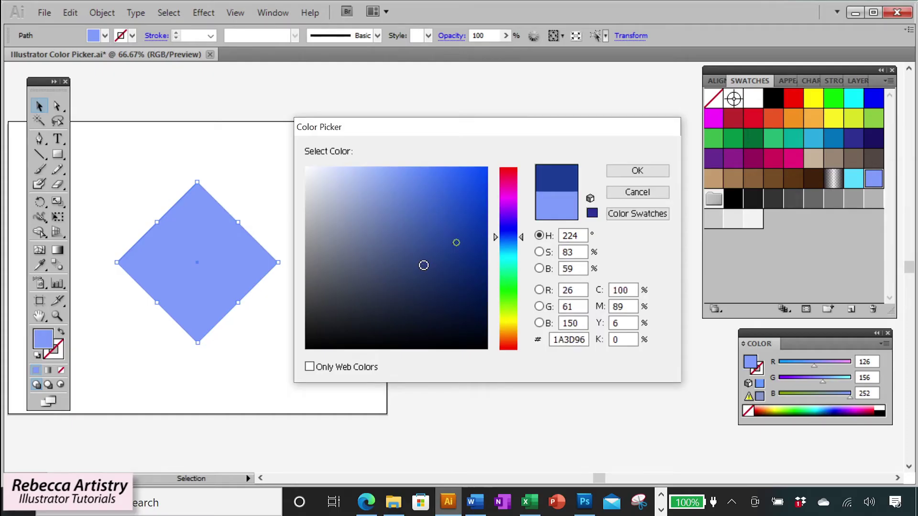
pyautogui.click(426, 194)
pyautogui.click(452, 227)
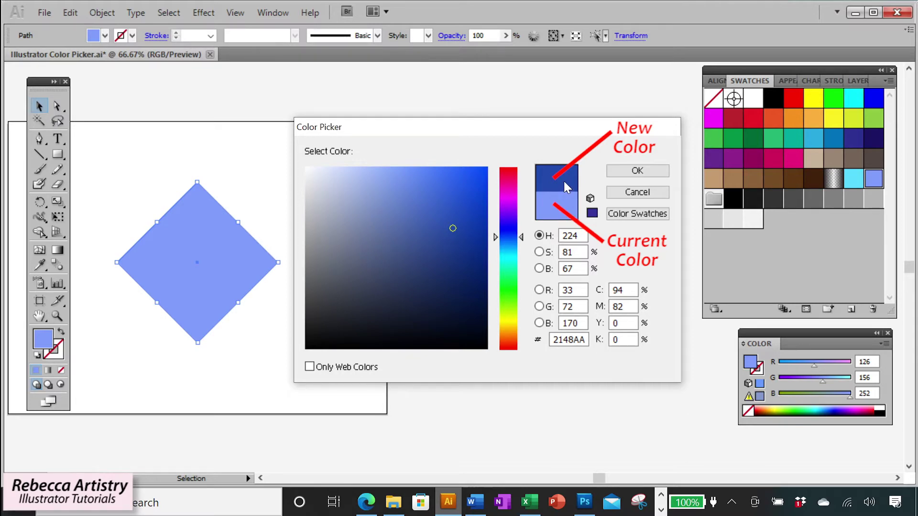
pyautogui.click(459, 191)
pyautogui.click(420, 185)
pyautogui.moveTo(468, 178)
pyautogui.mouseDown()
pyautogui.moveTo(483, 171)
pyautogui.moveTo(342, 174)
pyautogui.moveTo(344, 251)
pyautogui.mouseUp()
pyautogui.moveTo(355, 294); pyautogui.dragTo(449, 319)
pyautogui.moveTo(452, 287); pyautogui.dragTo(451, 189)
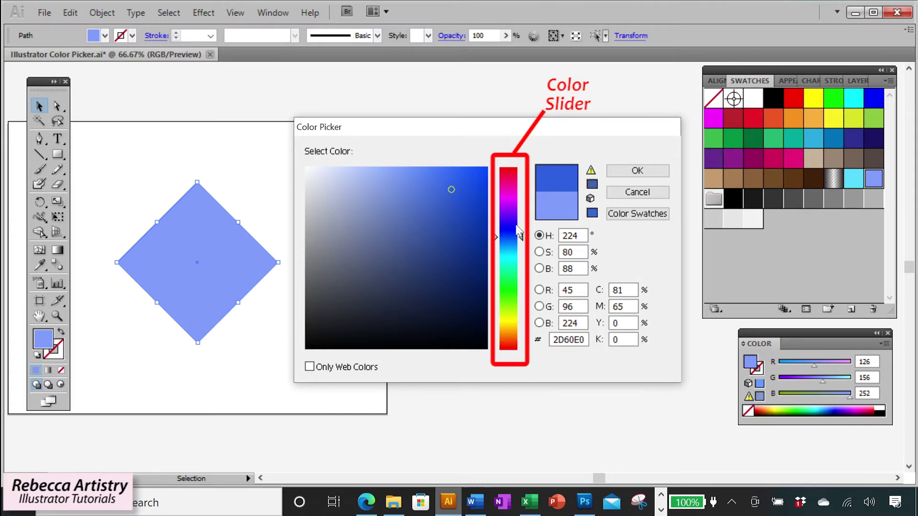
# Shift the hue to 303° and apply the vivid magenta E51CE1 as the diamond's fill.
pyautogui.moveTo(518, 233)
pyautogui.mouseDown()
pyautogui.moveTo(525, 173)
pyautogui.moveTo(538, 345)
pyautogui.moveTo(529, 248)
pyautogui.moveTo(522, 327)
pyautogui.moveTo(525, 198)
pyautogui.mouseUp()
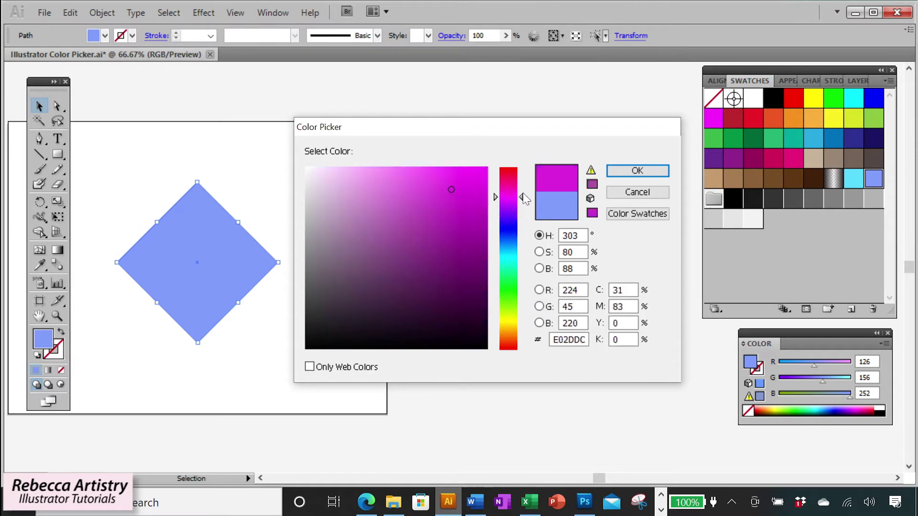
pyautogui.click(467, 183)
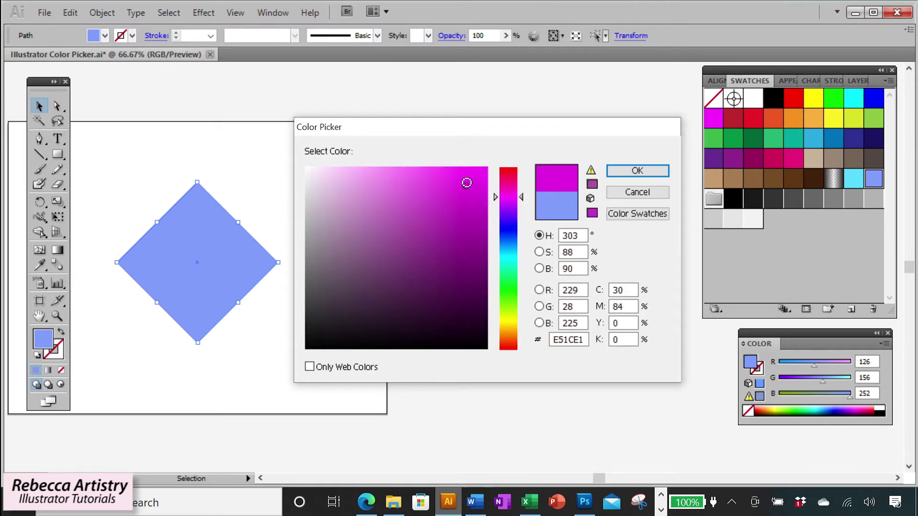
pyautogui.click(638, 171)
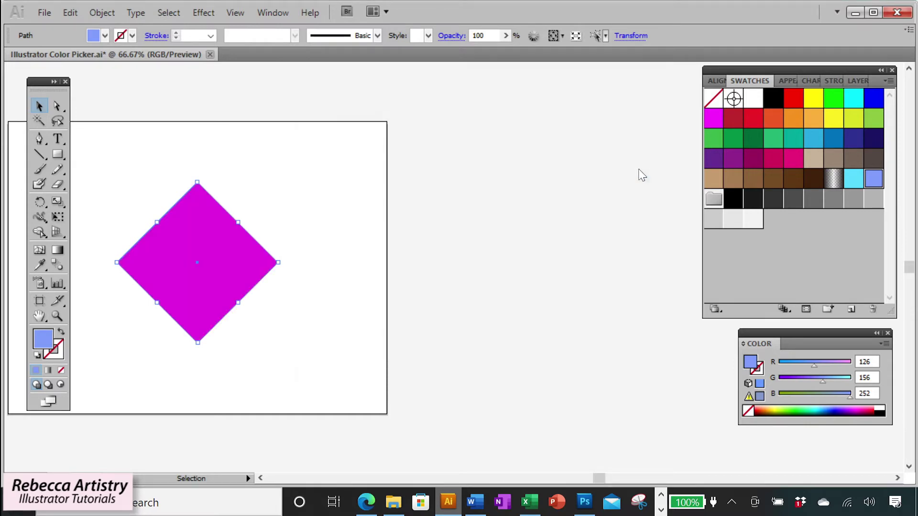
# Reopen the Color Picker for the diamond's fill and move the hue from cyan through red to purple at 276°.
pyautogui.doubleClick(43, 344)
pyautogui.moveTo(487, 119); pyautogui.dragTo(512, 123)
pyautogui.click(505, 255)
pyautogui.moveTo(456, 201)
pyautogui.mouseDown()
pyautogui.moveTo(423, 177)
pyautogui.moveTo(455, 168)
pyautogui.moveTo(476, 183)
pyautogui.mouseUp()
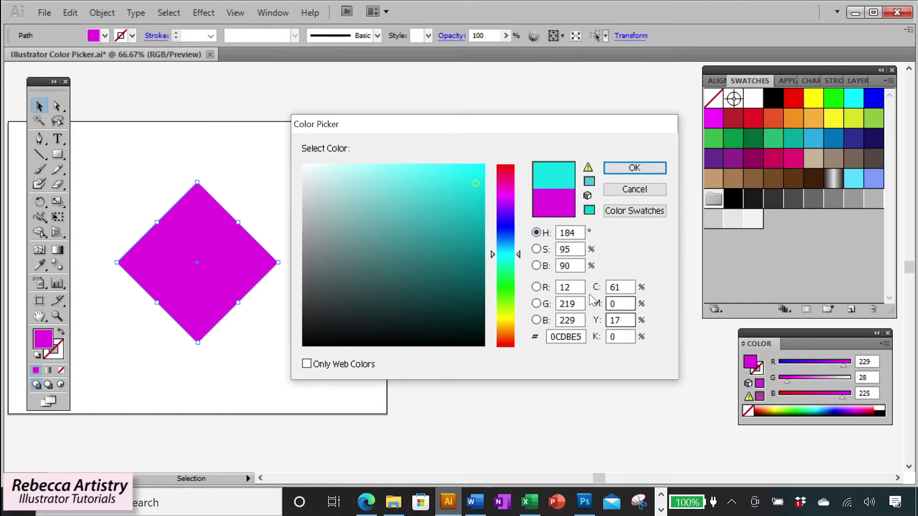
pyautogui.moveTo(503, 205); pyautogui.dragTo(508, 175)
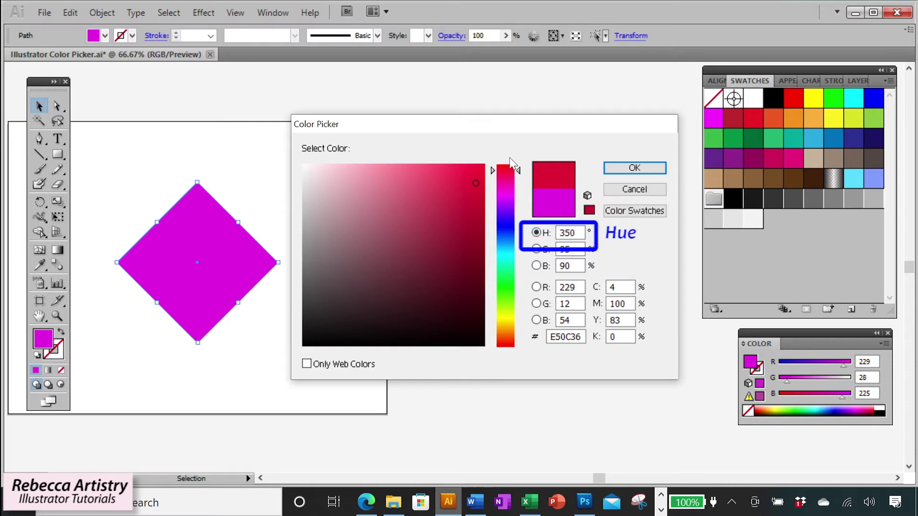
pyautogui.moveTo(518, 172); pyautogui.dragTo(524, 325)
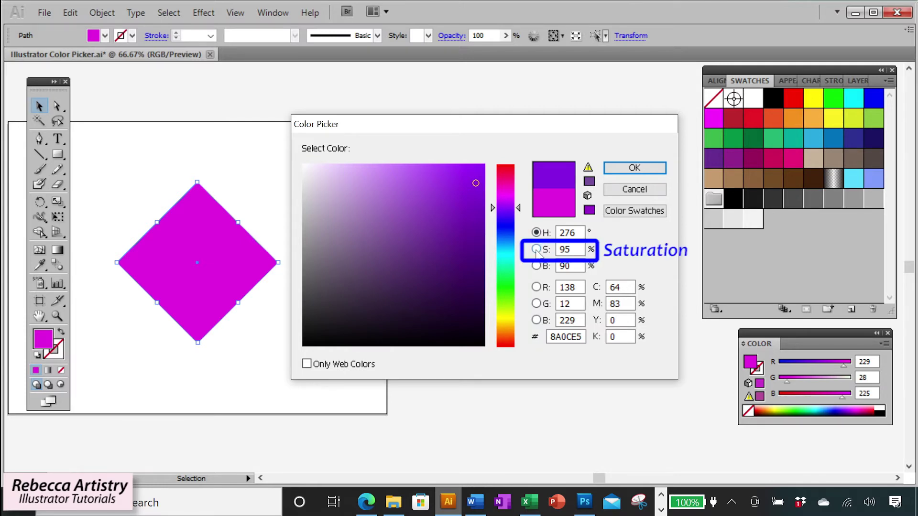
# Switch the color slider to saturation and vary the purple's intensity, ending at 49%.
pyautogui.click(537, 250)
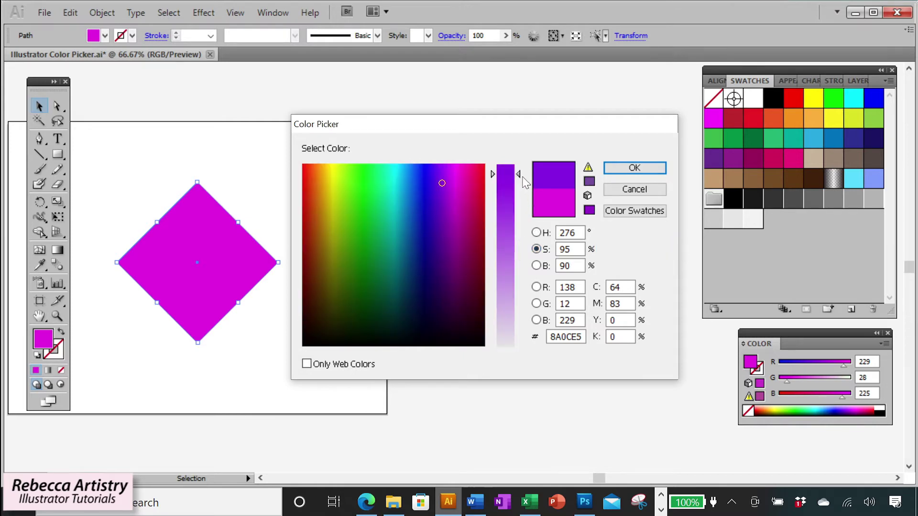
pyautogui.moveTo(519, 174); pyautogui.dragTo(525, 201)
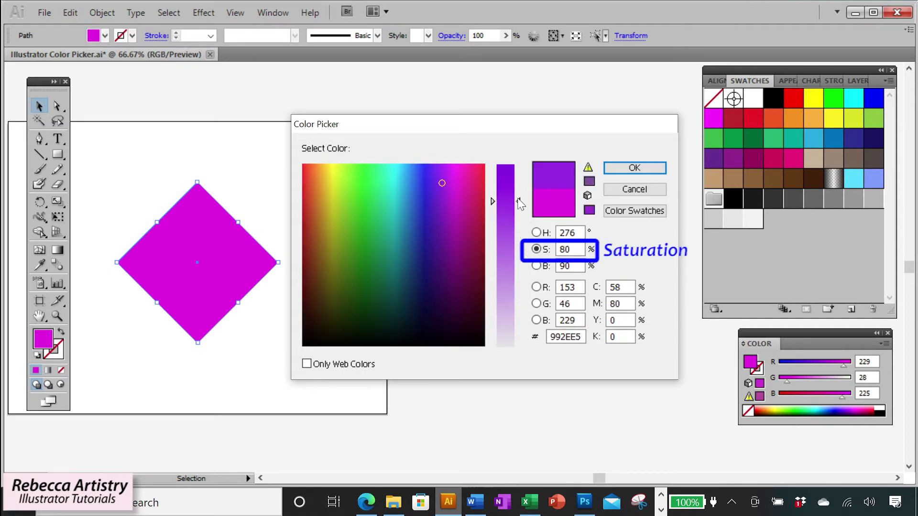
pyautogui.moveTo(521, 207); pyautogui.dragTo(520, 192)
pyautogui.moveTo(518, 181); pyautogui.dragTo(524, 288)
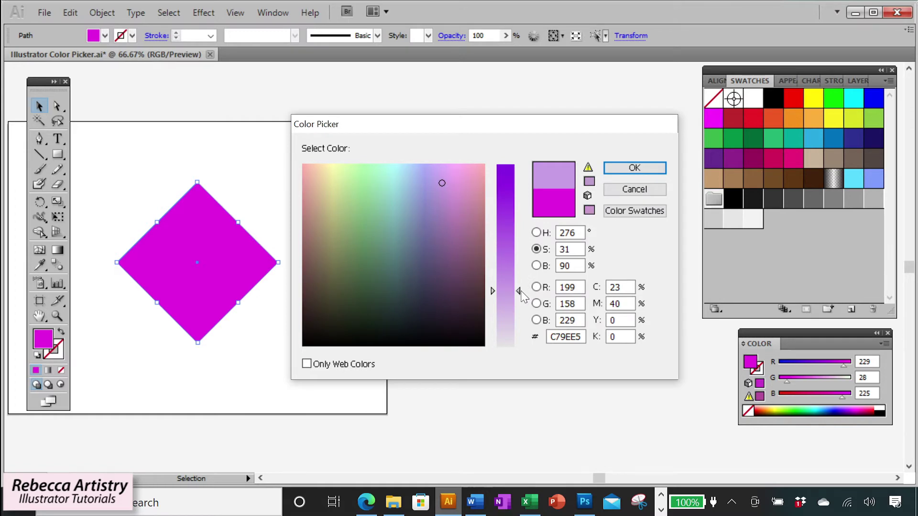
pyautogui.moveTo(522, 292); pyautogui.dragTo(522, 258)
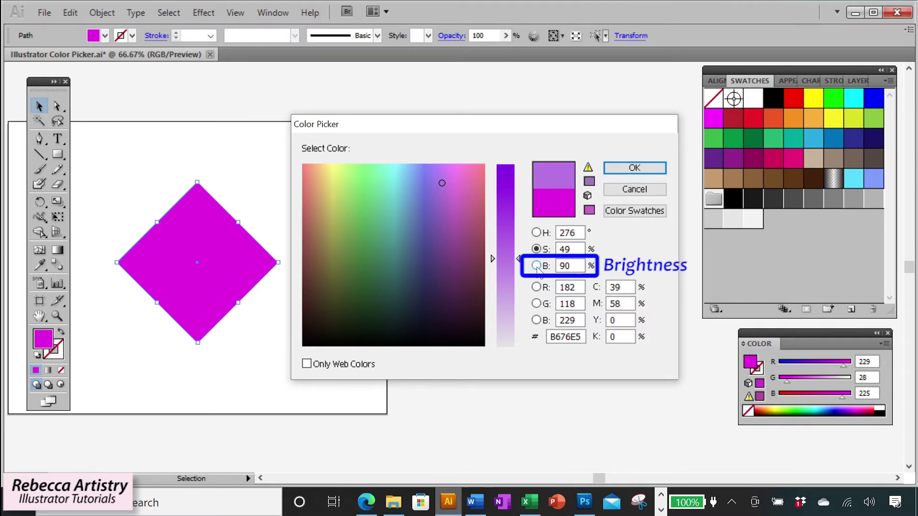
# Switch the color slider to brightness and darken and lighten the purple, ending at 76%.
pyautogui.click(536, 265)
pyautogui.moveTo(520, 186); pyautogui.dragTo(521, 297)
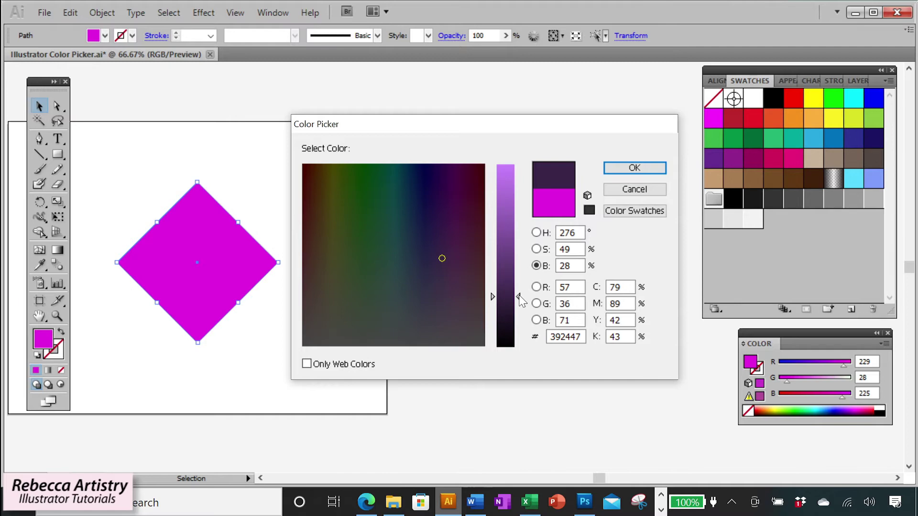
pyautogui.moveTo(520, 297); pyautogui.dragTo(524, 245)
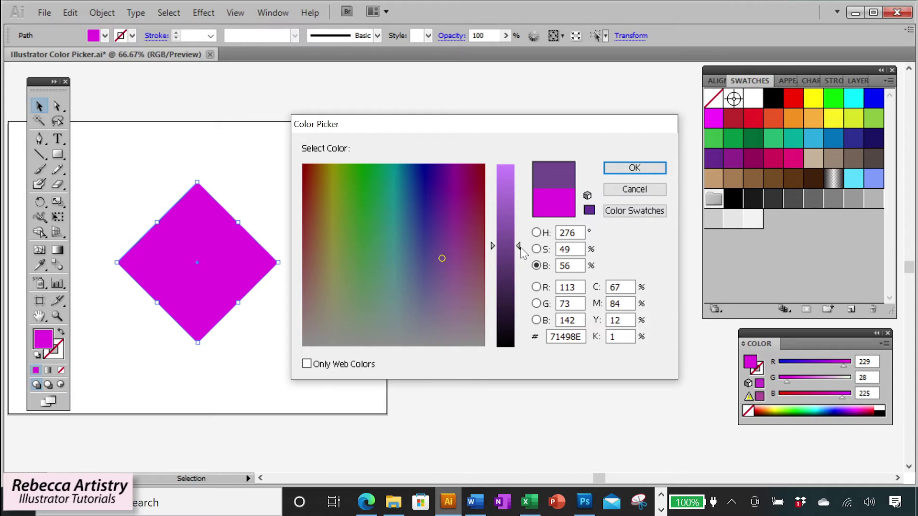
pyautogui.moveTo(523, 252); pyautogui.dragTo(524, 211)
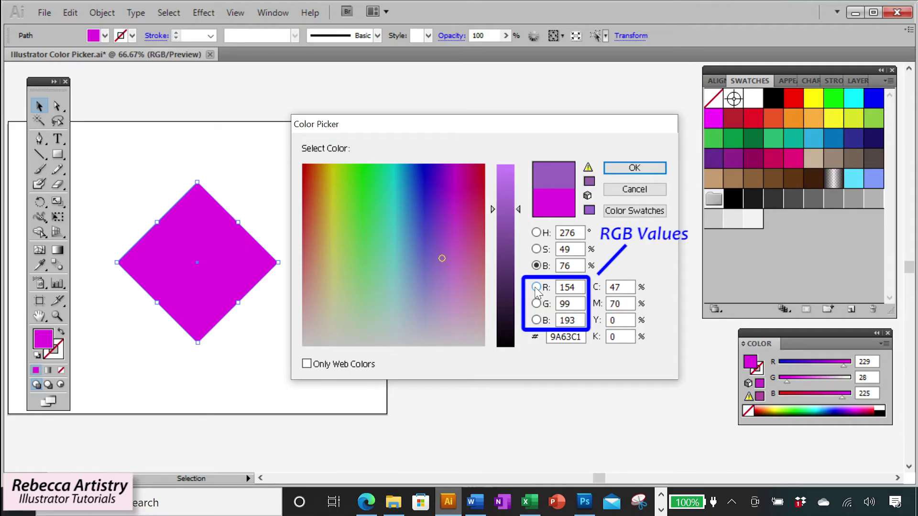
# Adjust the RGB channels one after another with the color slider to red 53, green 68 and blue 51.
pyautogui.click(537, 287)
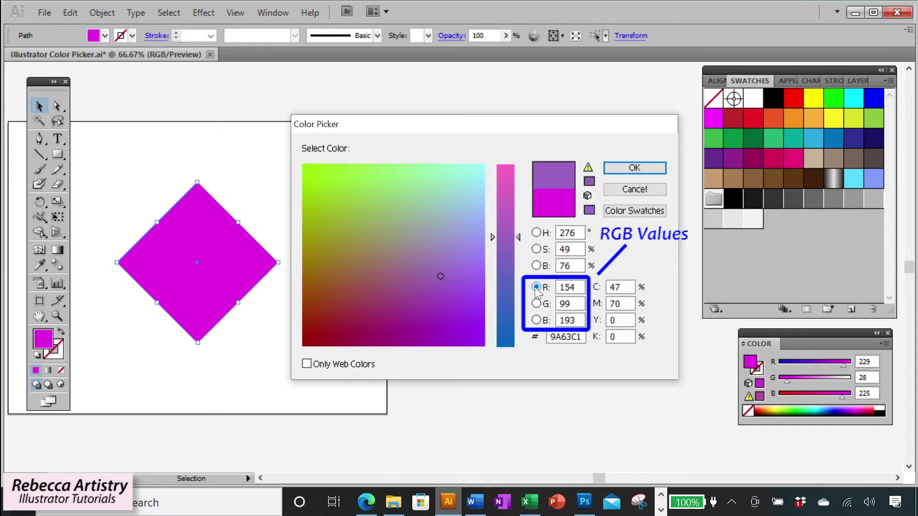
pyautogui.moveTo(519, 237)
pyautogui.mouseDown()
pyautogui.moveTo(522, 188)
pyautogui.moveTo(524, 309)
pyautogui.mouseUp()
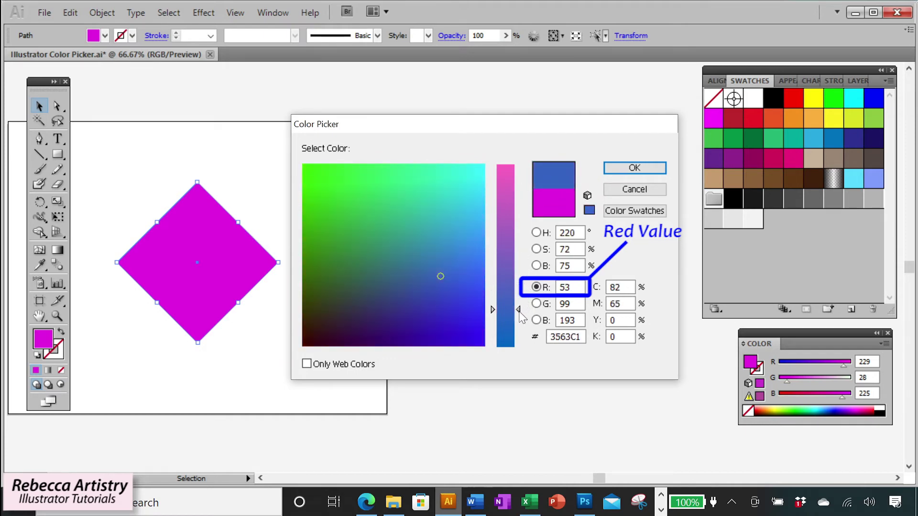
pyautogui.click(536, 303)
pyautogui.moveTo(521, 278); pyautogui.dragTo(524, 299)
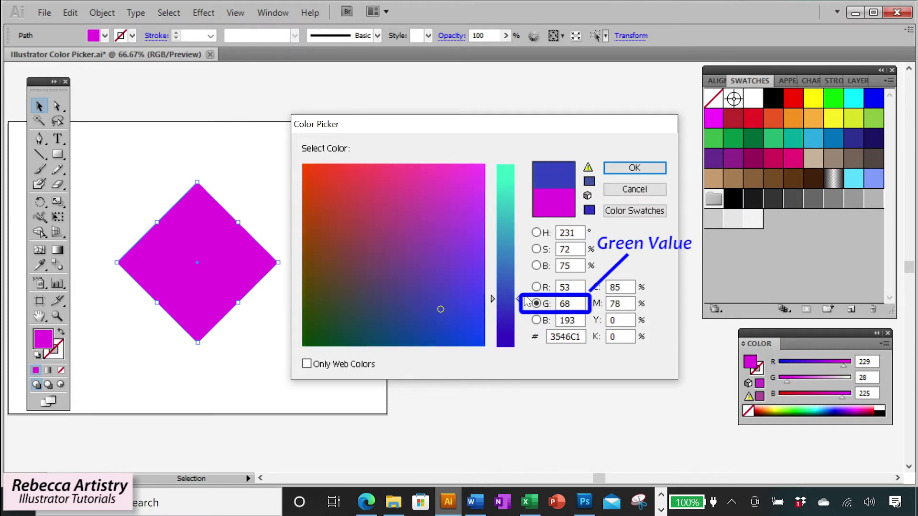
pyautogui.click(536, 320)
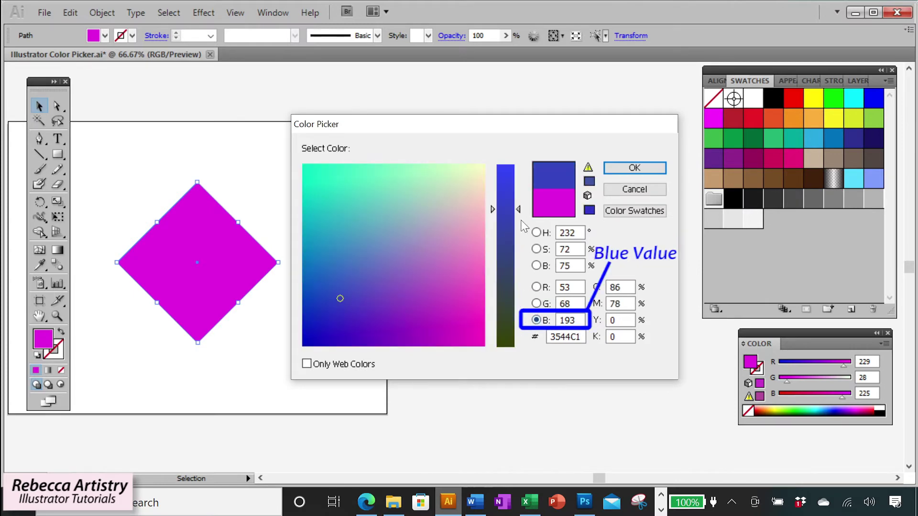
pyautogui.moveTo(520, 213); pyautogui.dragTo(522, 171)
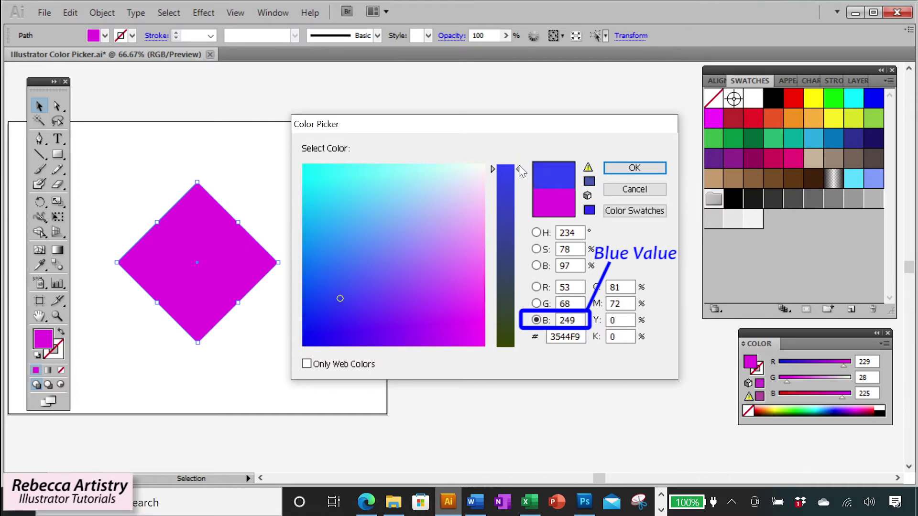
pyautogui.moveTo(523, 171); pyautogui.dragTo(524, 315)
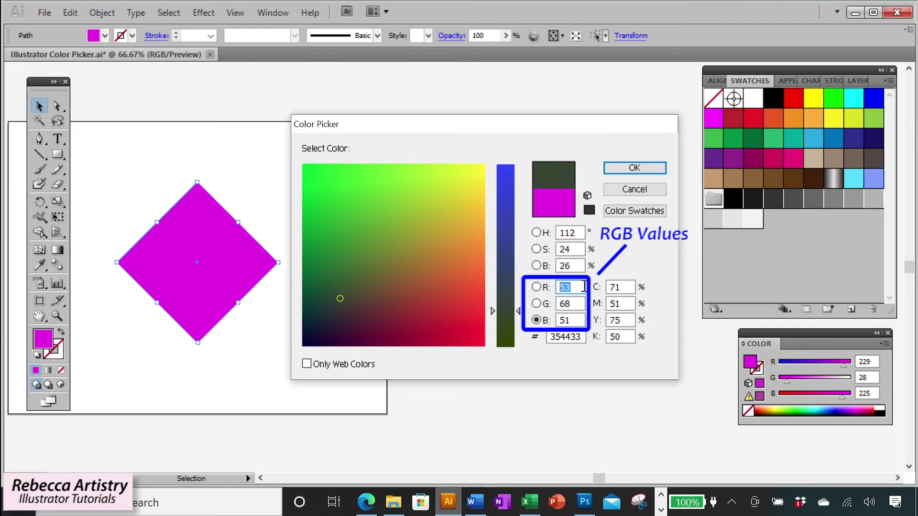
# Enter 255 for each of the red, green and blue values to define white.
pyautogui.write('255')
pyautogui.press('Tab')
pyautogui.write('255')
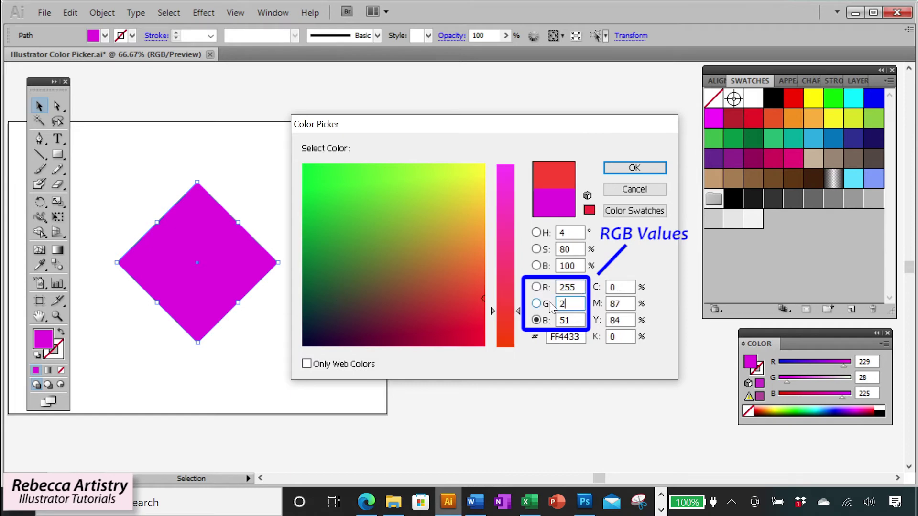
pyautogui.press('Tab')
pyautogui.write('255')
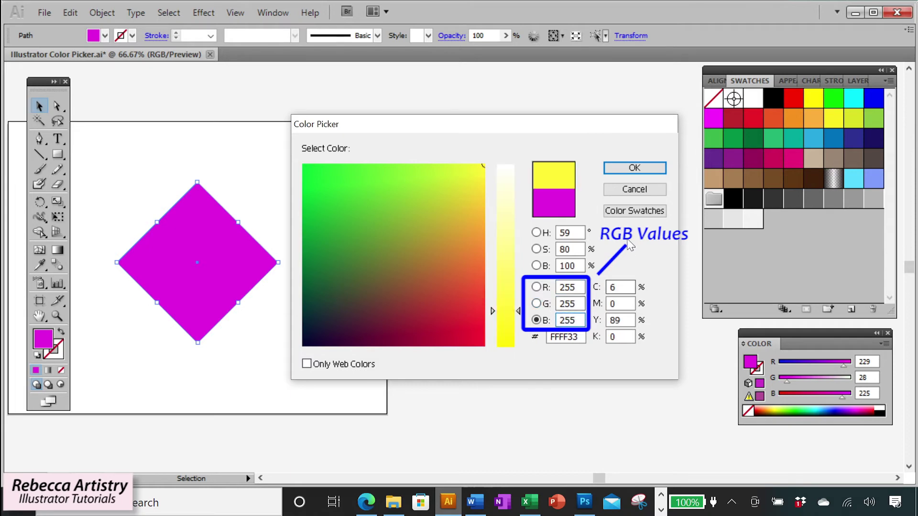
# Enter 0 for each of the red, green and blue values to define black.
pyautogui.doubleClick(569, 287)
pyautogui.write('0')
pyautogui.moveTo(579, 304); pyautogui.dragTo(559, 303)
pyautogui.write('0')
pyautogui.press('Tab')
pyautogui.write('0')
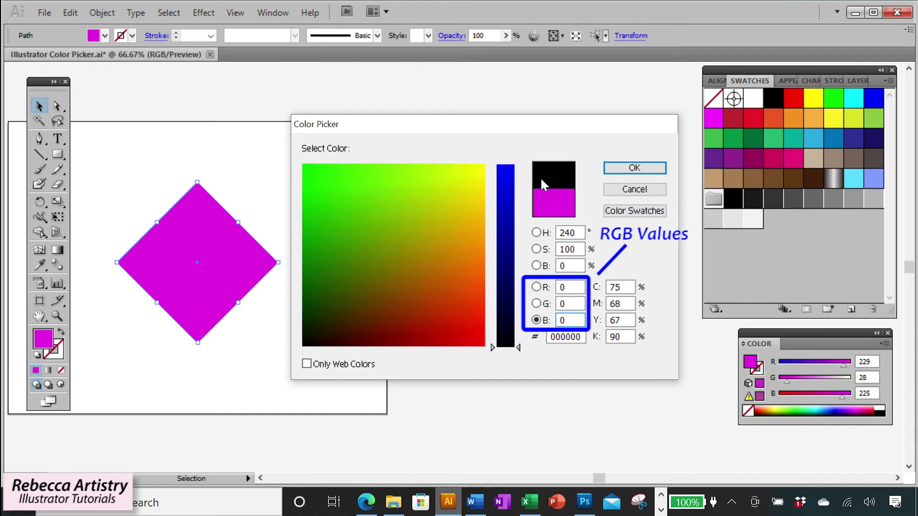
# Set the red value to 255 to define pure red as the new color.
pyautogui.click(577, 289)
pyautogui.moveTo(578, 288); pyautogui.dragTo(540, 286)
pyautogui.write('255')
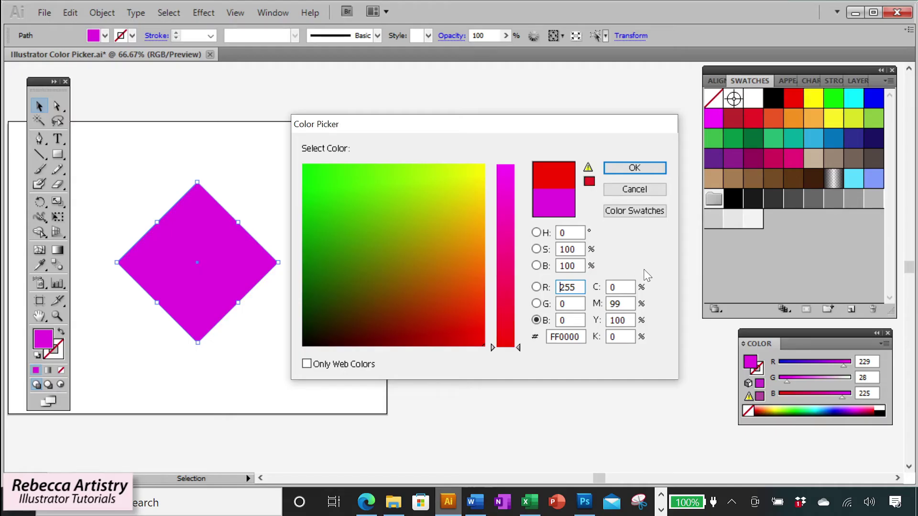
# Go through the cyan, magenta, yellow and black value fields of the Color Picker.
pyautogui.click(617, 287)
pyautogui.press('Tab')
pyautogui.press('Tab')
pyautogui.press('Tab')
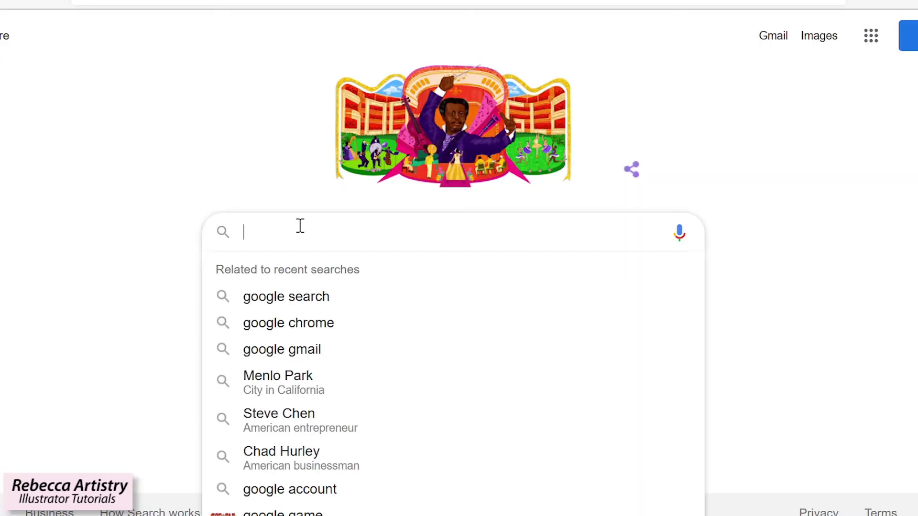
# Switch to the web browser and search Google for "pantone lilac snow".
pyautogui.write('pantone')
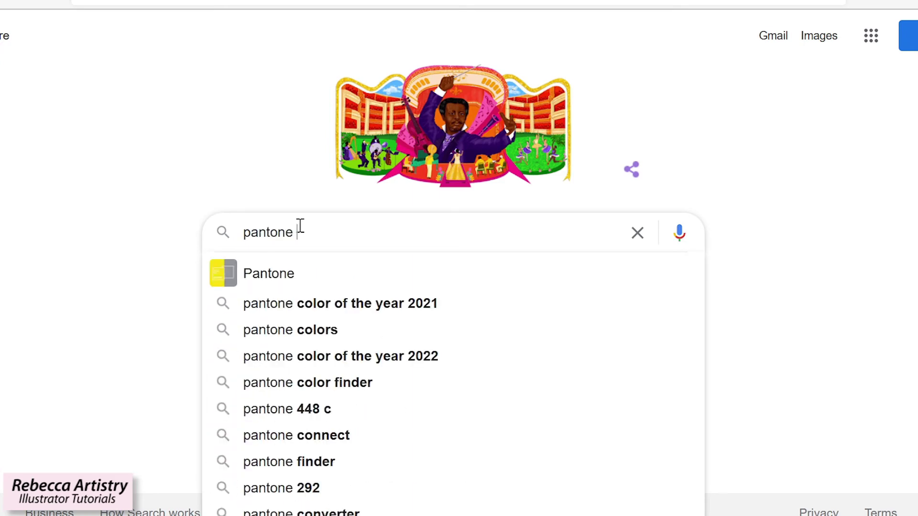
pyautogui.write('lilac snow')
pyautogui.press('Return')
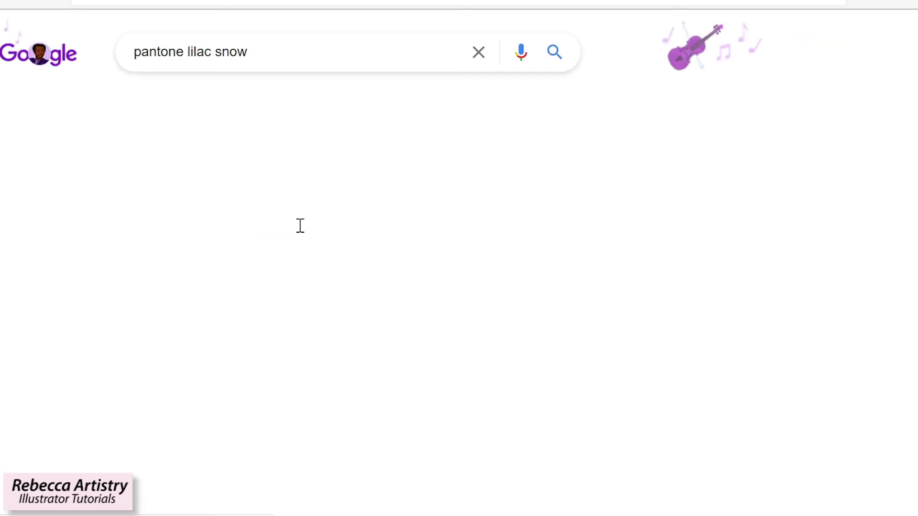
# Find the Pantone 13-3405 Lilac Snow color page in the search results and copy its hexadecimal code e3cade.
pyautogui.scroll(-5, 300, 225)
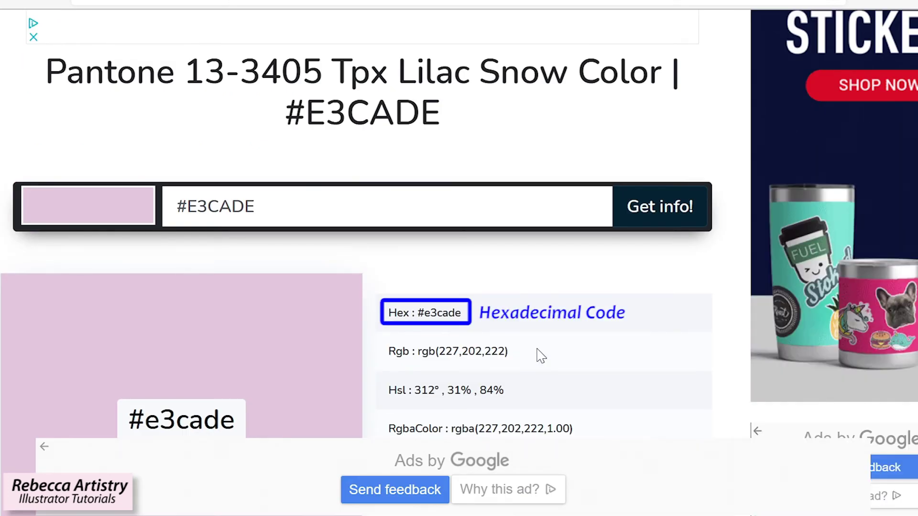
pyautogui.scroll(-2, 541, 356)
pyautogui.moveTo(456, 238); pyautogui.dragTo(427, 235)
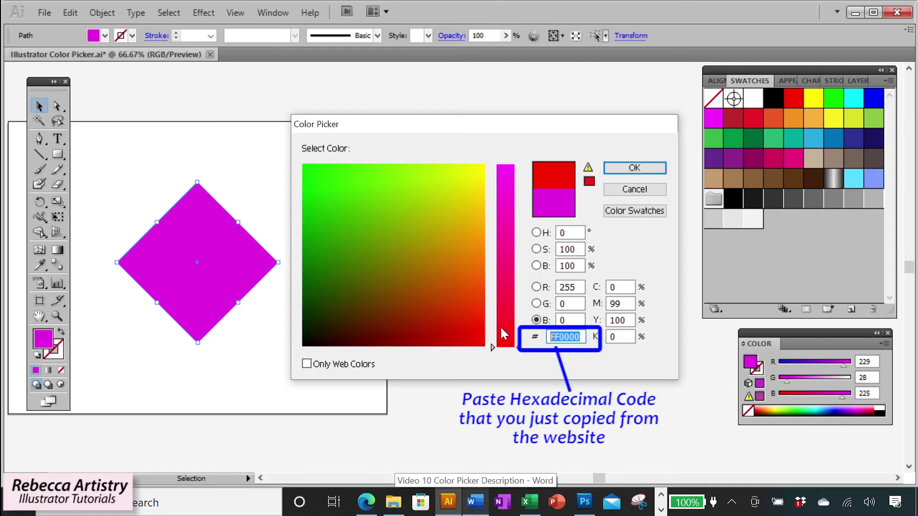
# Switch to Illustrator, set the diamond's fill to hexadecimal color e3cade, and deselect the diamond.
pyautogui.write('e3cade')
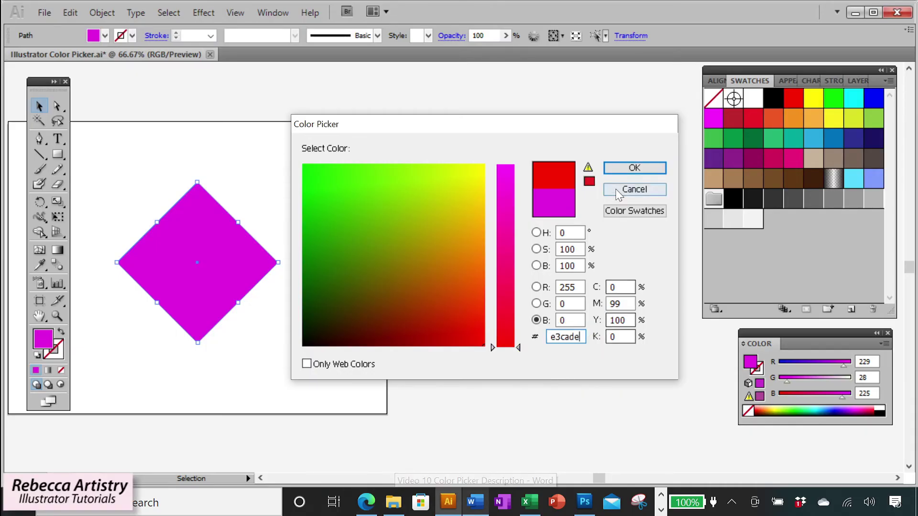
pyautogui.click(634, 167)
pyautogui.click(506, 254)
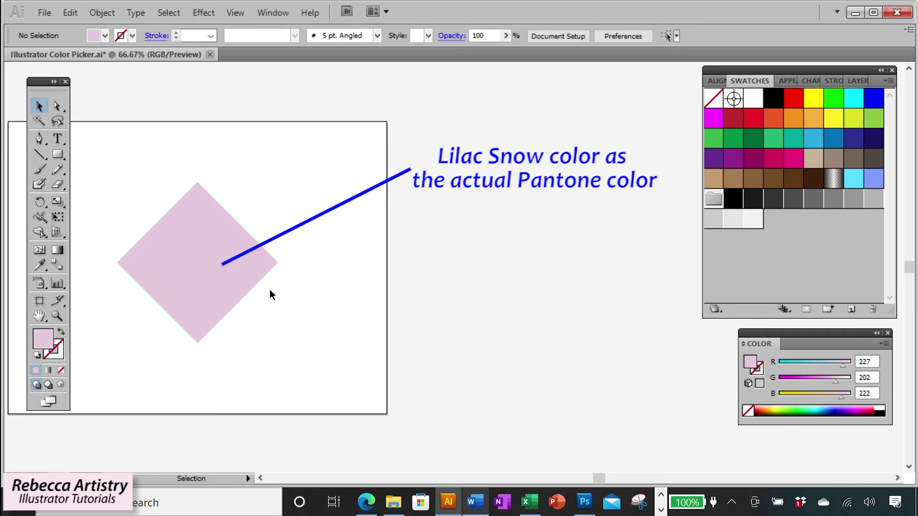
# Turn the Only Web Colors limit on and back off in the Color Picker for the diamond's fill.
pyautogui.click(251, 270)
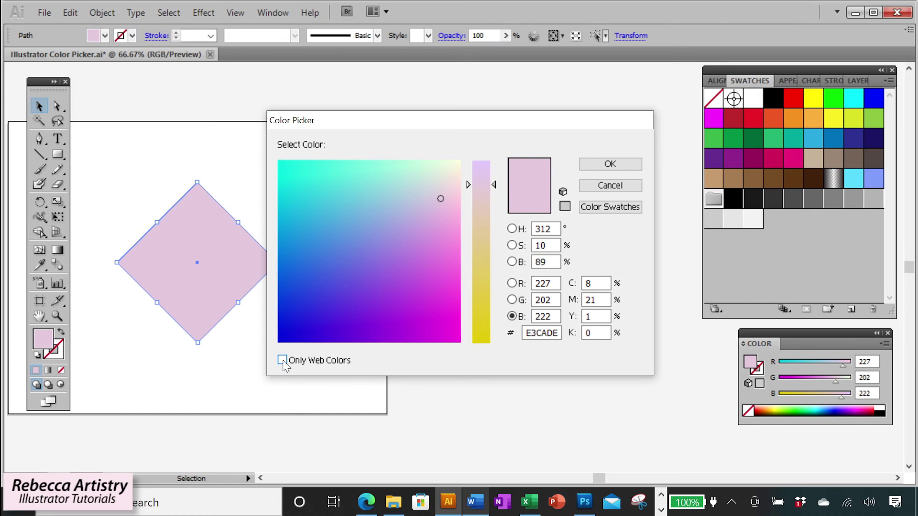
pyautogui.click(283, 362)
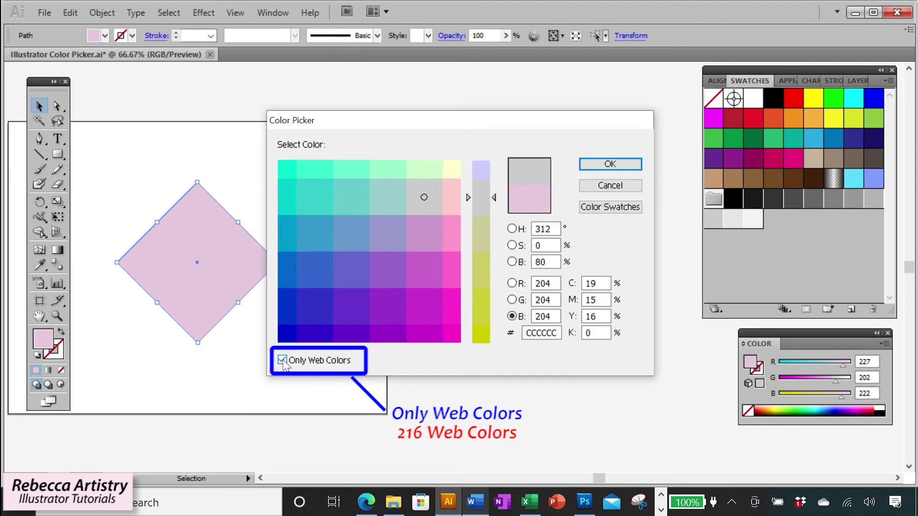
pyautogui.click(282, 360)
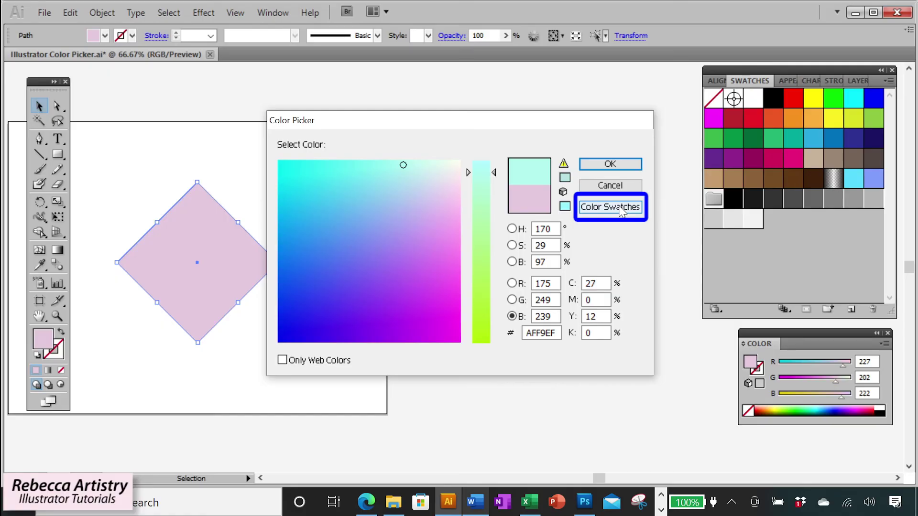
# Look through the document's color swatch list in the Color Picker.
pyautogui.click(610, 207)
pyautogui.scroll(-3, 398, 193)
pyautogui.scroll(-4, 399, 193)
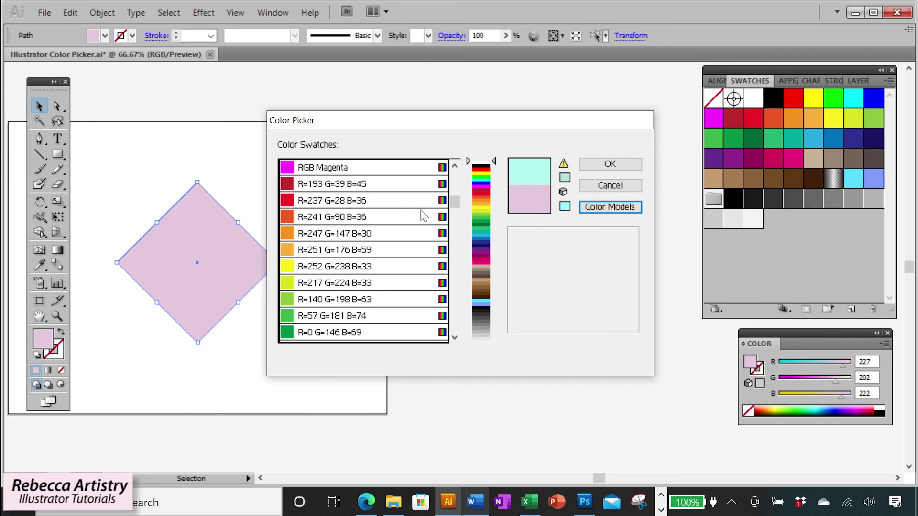
pyautogui.scroll(-4, 423, 216)
pyautogui.scroll(-3, 387, 238)
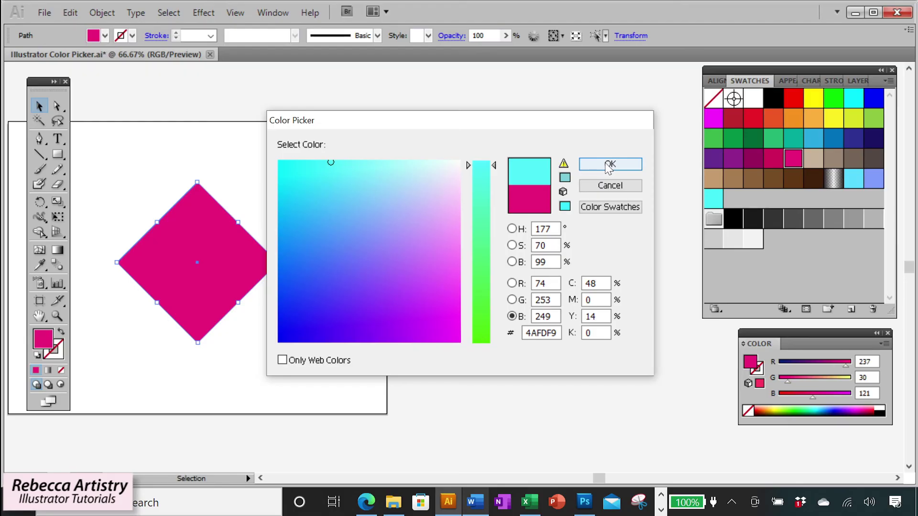
# Fill the diamond with bright cyan 4AFDF9 and place a duplicate of it to its right.
pyautogui.click(608, 168)
pyautogui.moveTo(599, 481); pyautogui.dragTo(581, 481)
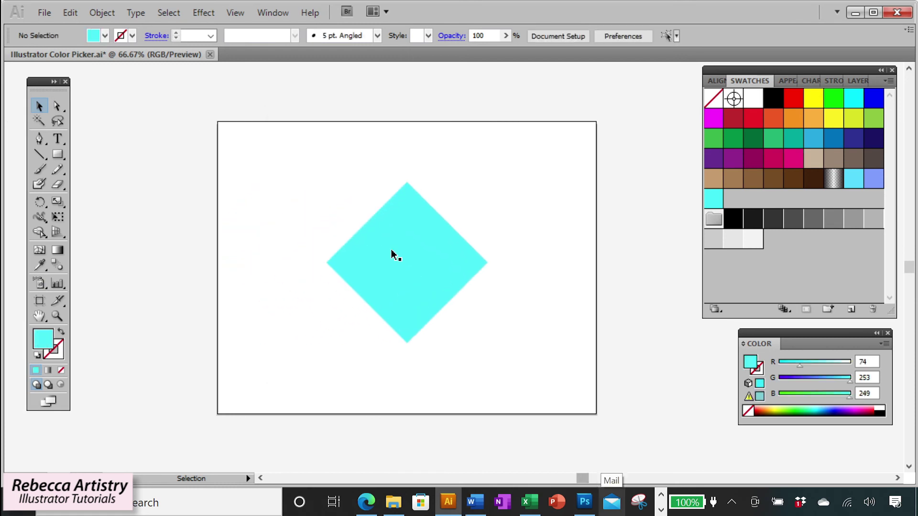
pyautogui.moveTo(420, 272); pyautogui.dragTo(517, 286)
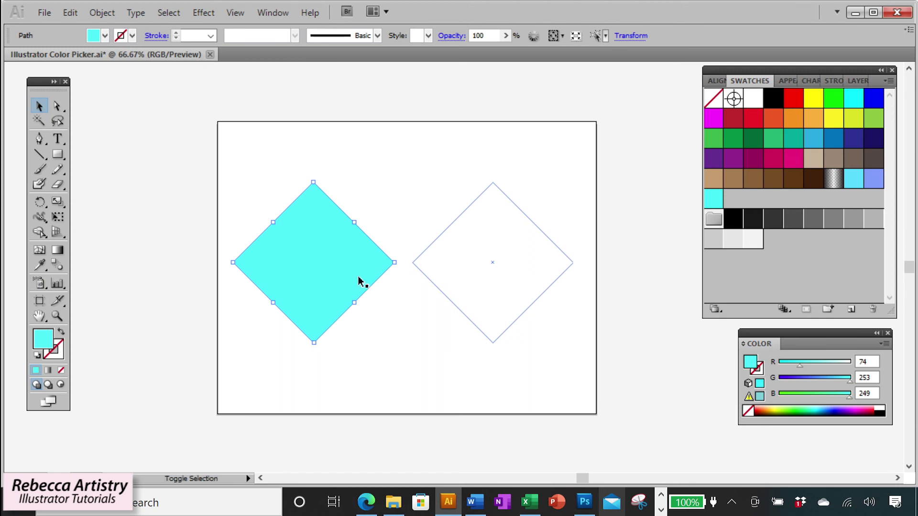
pyautogui.click(399, 301)
# Recolor the duplicate diamond with the Color Picker's suggested in-gamut print color and deselect it.
pyautogui.click(343, 283)
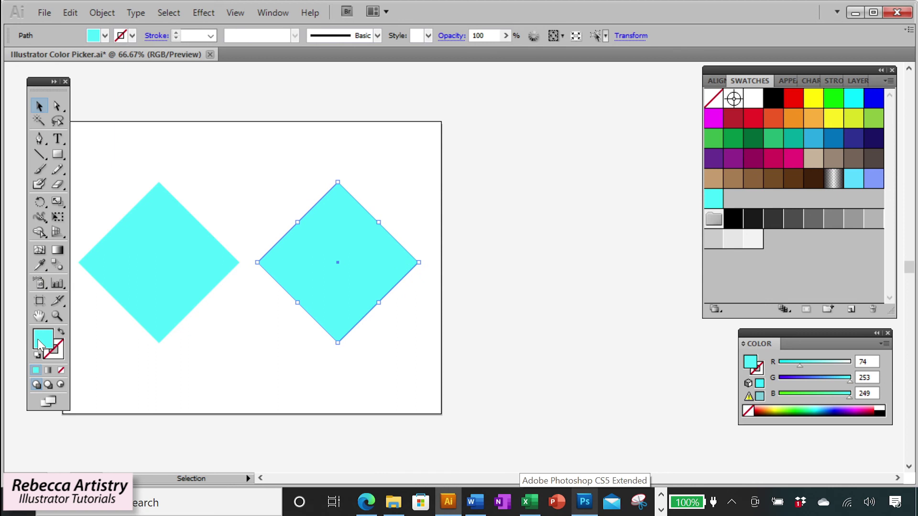
pyautogui.doubleClick(43, 340)
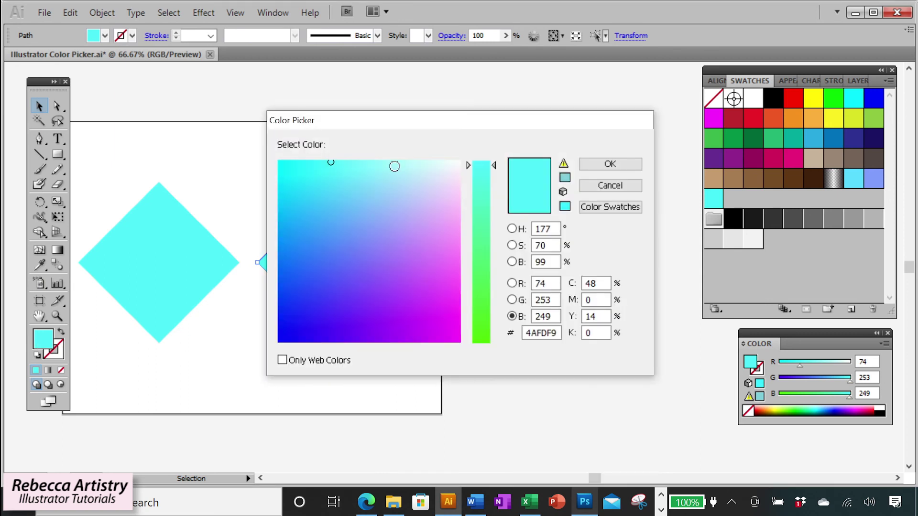
pyautogui.moveTo(398, 127); pyautogui.dragTo(551, 137)
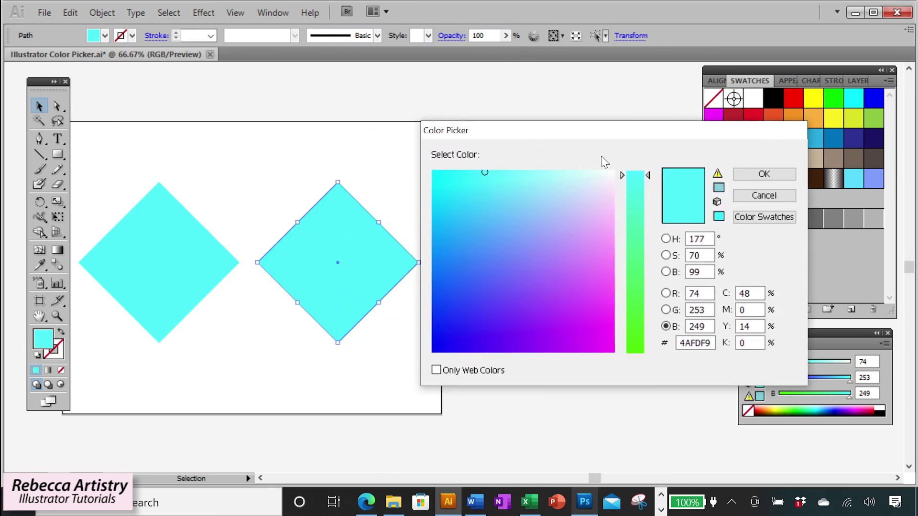
pyautogui.click(719, 188)
pyautogui.click(763, 175)
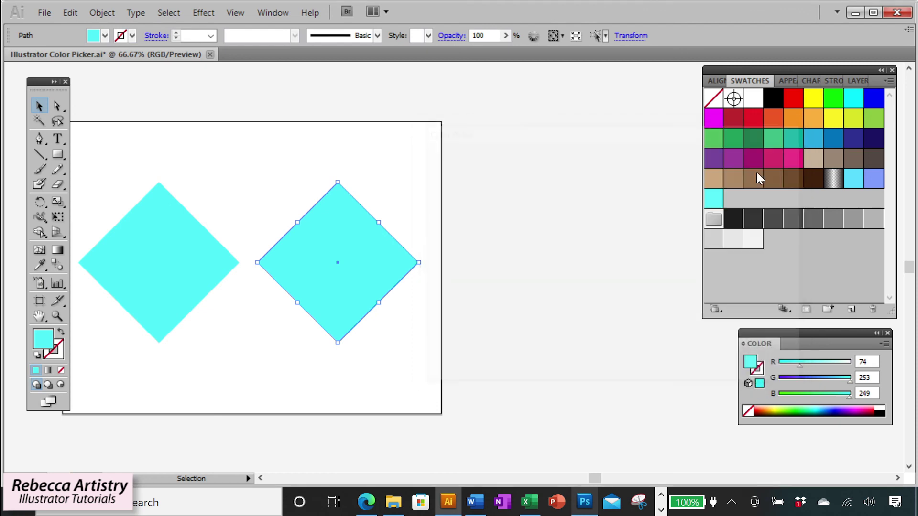
pyautogui.click(483, 212)
# Move the in-gamut diamond left against the bright cyan original and compare the fill colors of the two.
pyautogui.moveTo(327, 296); pyautogui.dragTo(302, 296)
pyautogui.click(419, 330)
pyautogui.moveTo(595, 479); pyautogui.dragTo(584, 479)
pyautogui.moveTo(333, 203); pyautogui.dragTo(442, 273)
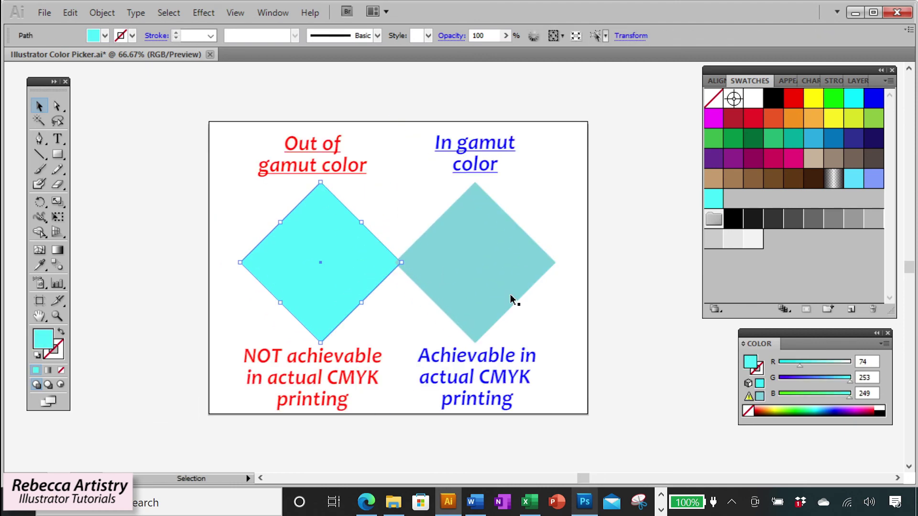
pyautogui.click(511, 299)
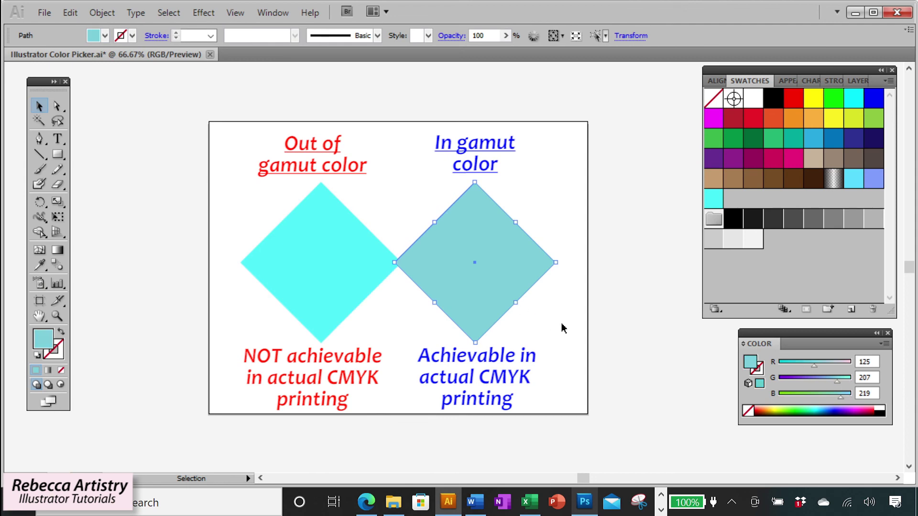
pyautogui.click(411, 347)
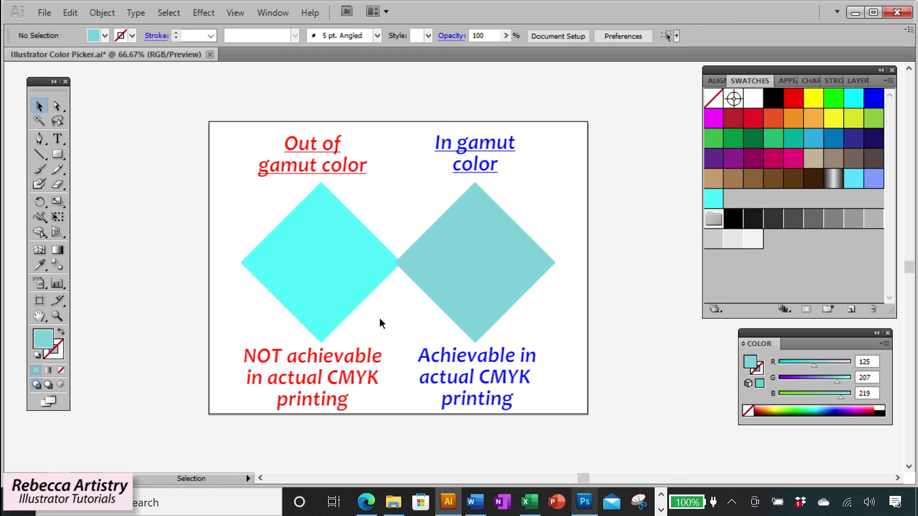
pyautogui.click(333, 283)
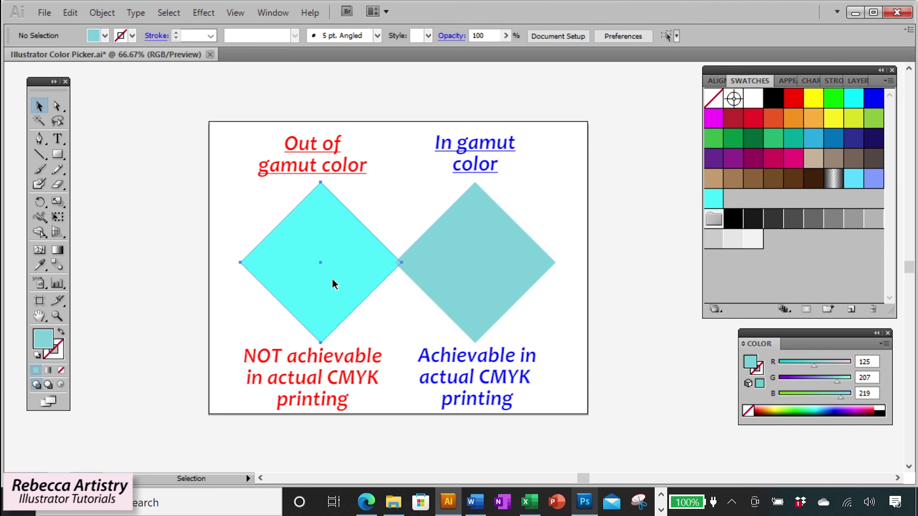
# Recolor the in-gamut diamond with the Color Picker's suggested web-safe color 66CCCC.
pyautogui.click(524, 301)
pyautogui.click(515, 295)
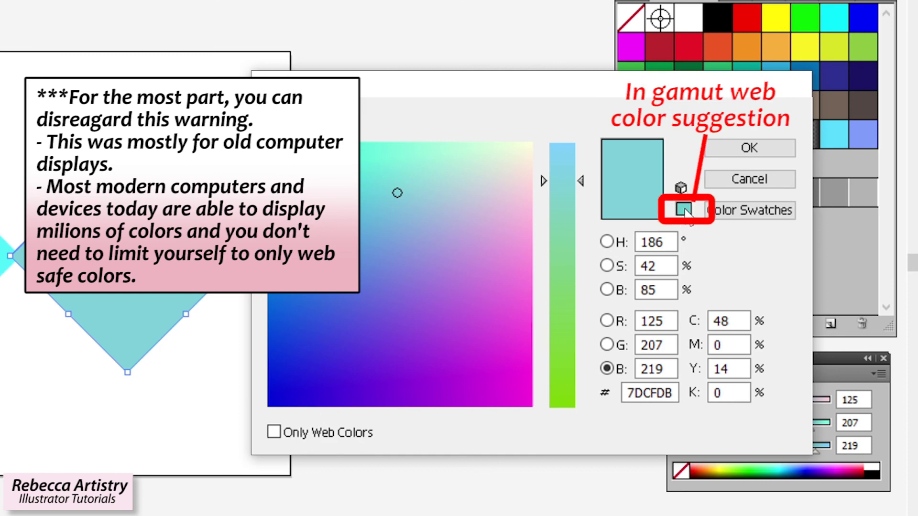
pyautogui.click(685, 210)
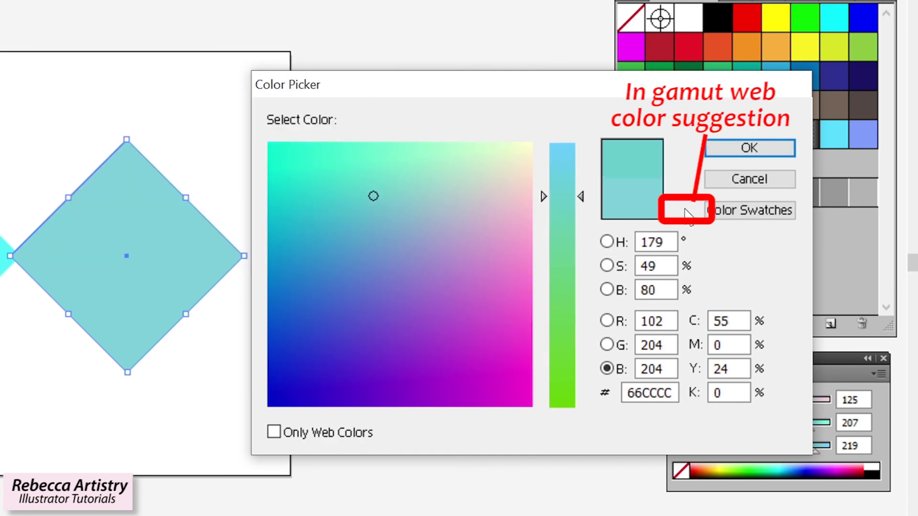
pyautogui.click(747, 149)
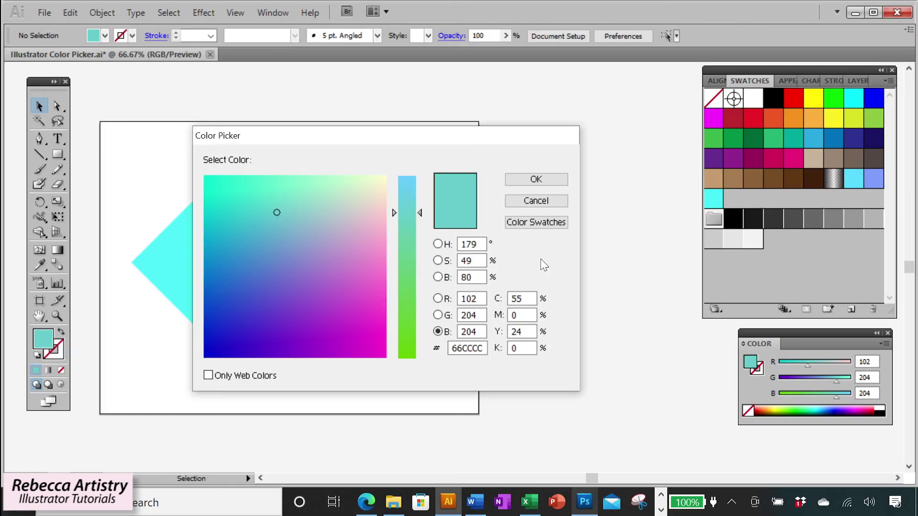